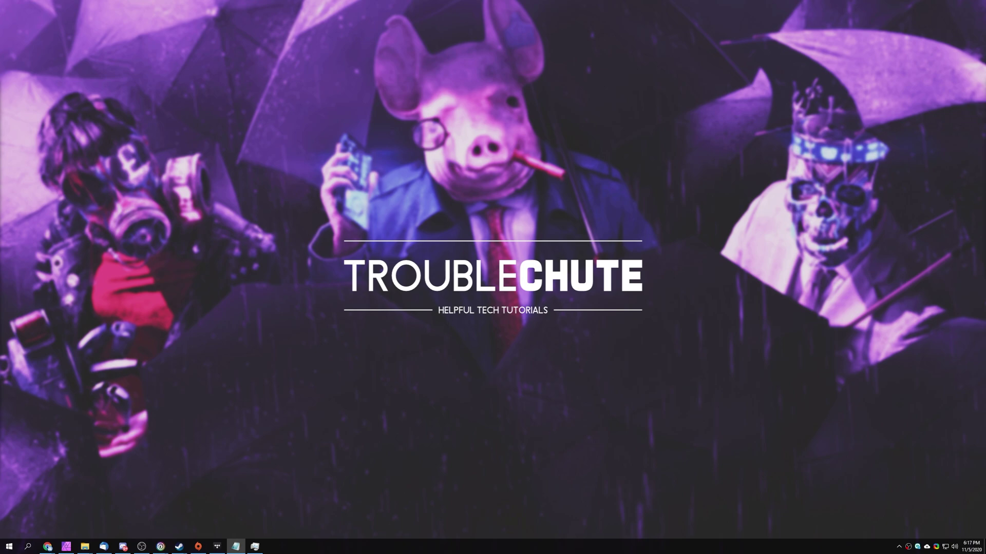
- Open the E:/Games/Ubisoft/Watch Dogs Legion folder from the game's Properties in Ubisoft Connect
{"action": "left_click", "coordinate": [837, 400]}
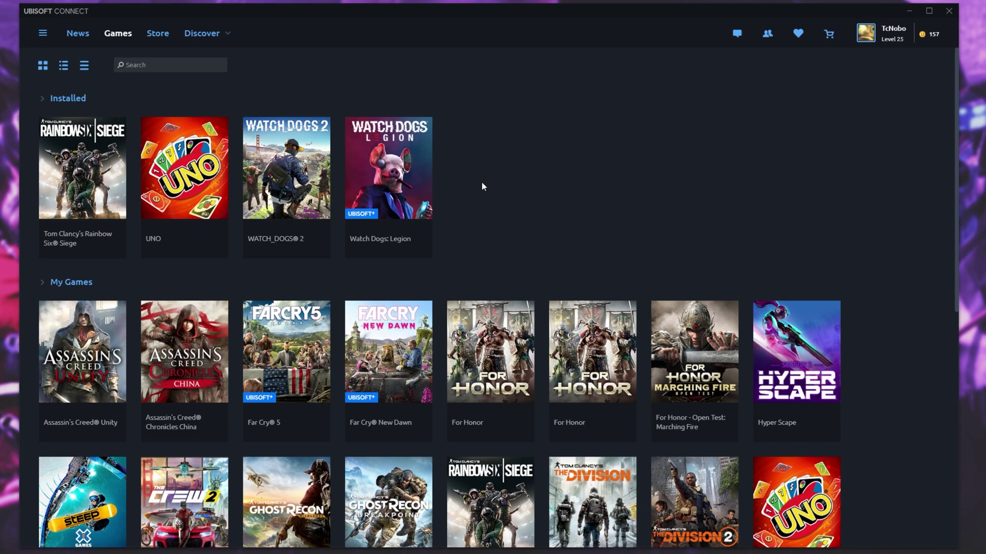
{"action": "left_click", "coordinate": [402, 172]}
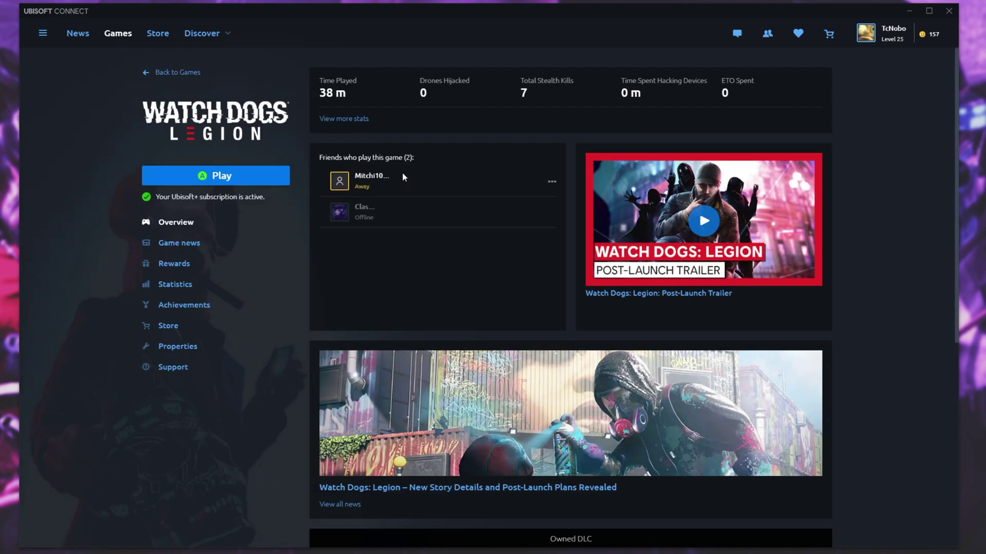
{"action": "left_click", "coordinate": [169, 347]}
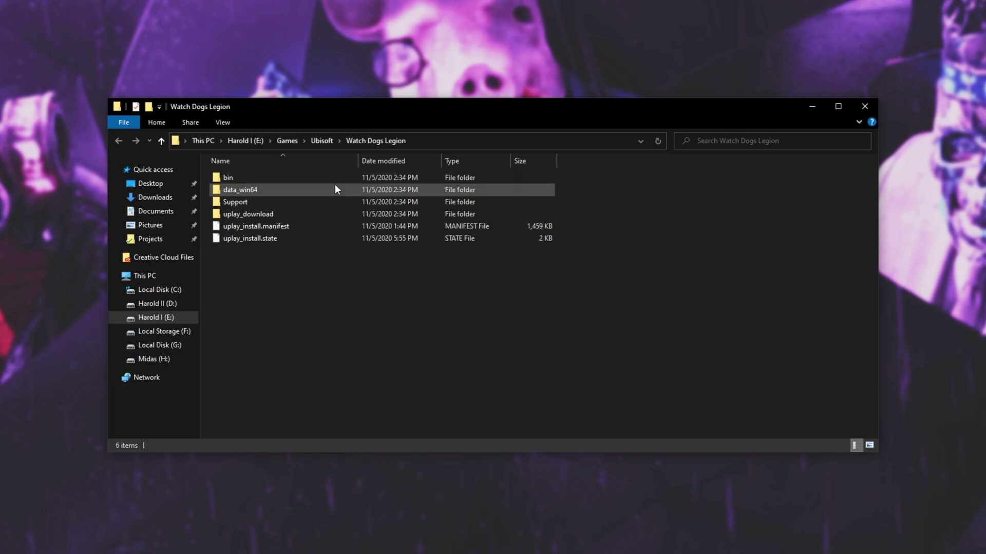
- Go into Support > DirectX and select the DXSETUP.exe installer
{"action": "double_click", "coordinate": [323, 201]}
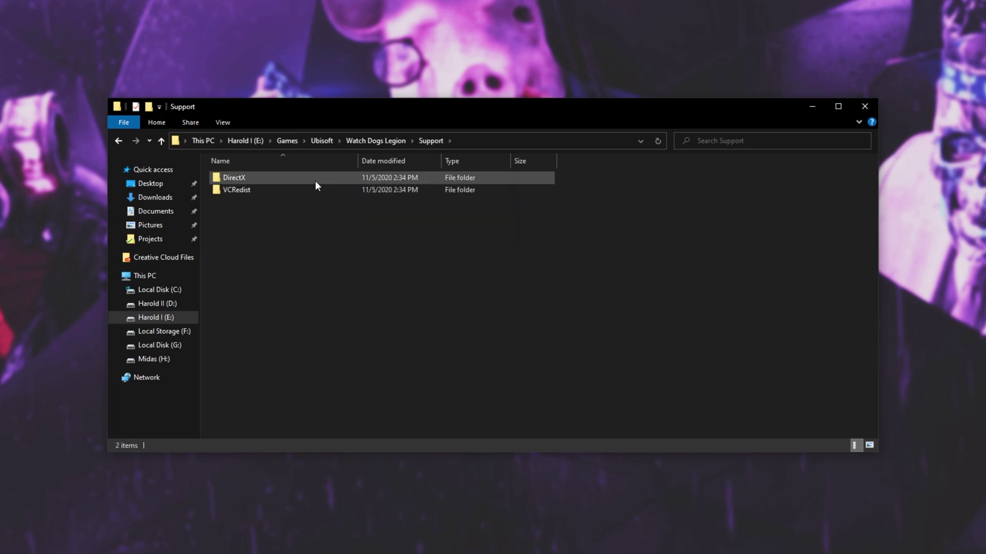
{"action": "left_click", "coordinate": [315, 181]}
{"action": "left_click", "coordinate": [283, 191]}
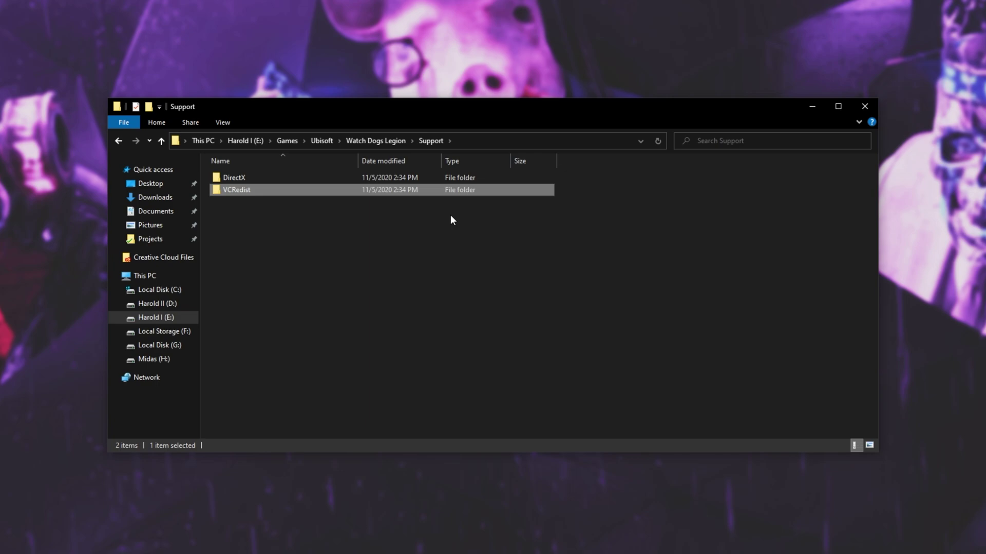
{"action": "double_click", "coordinate": [432, 178]}
{"action": "left_click_drag", "start_coordinate": [869, 199], "coordinate": [880, 288]}
{"action": "left_click", "coordinate": [382, 302]}
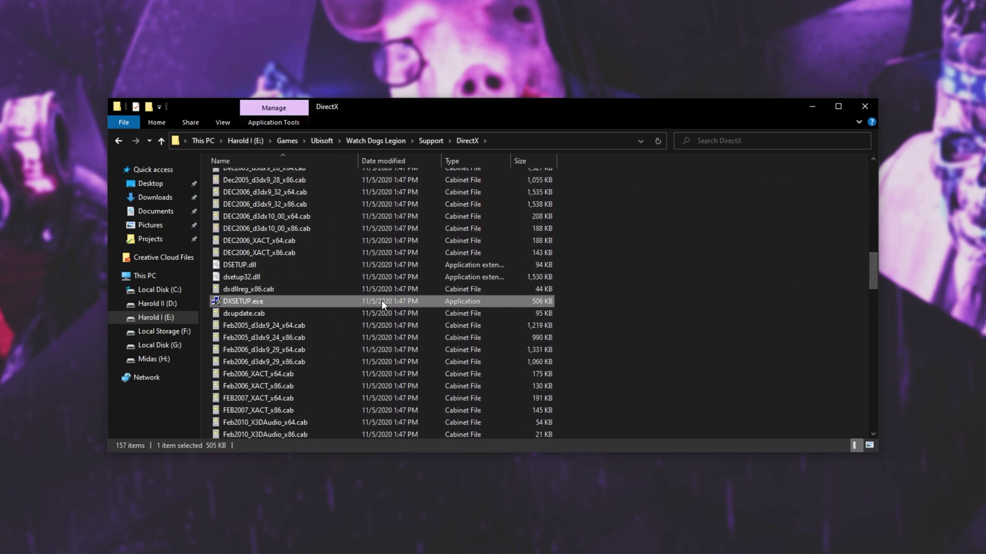
- Run DXSETUP.exe as administrator, accept the licence and install the DirectX runtime components
{"action": "right_click", "coordinate": [358, 301]}
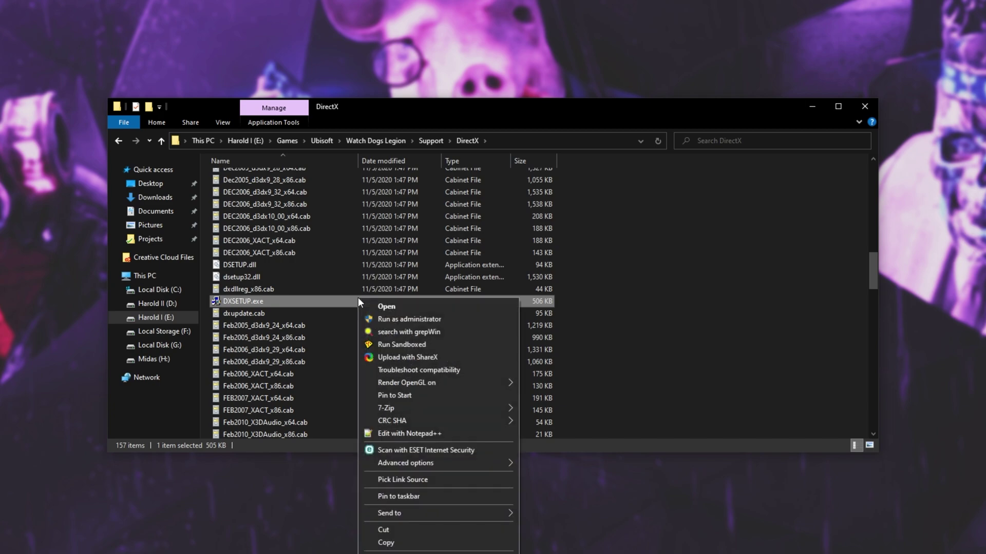
{"action": "left_click", "coordinate": [407, 320]}
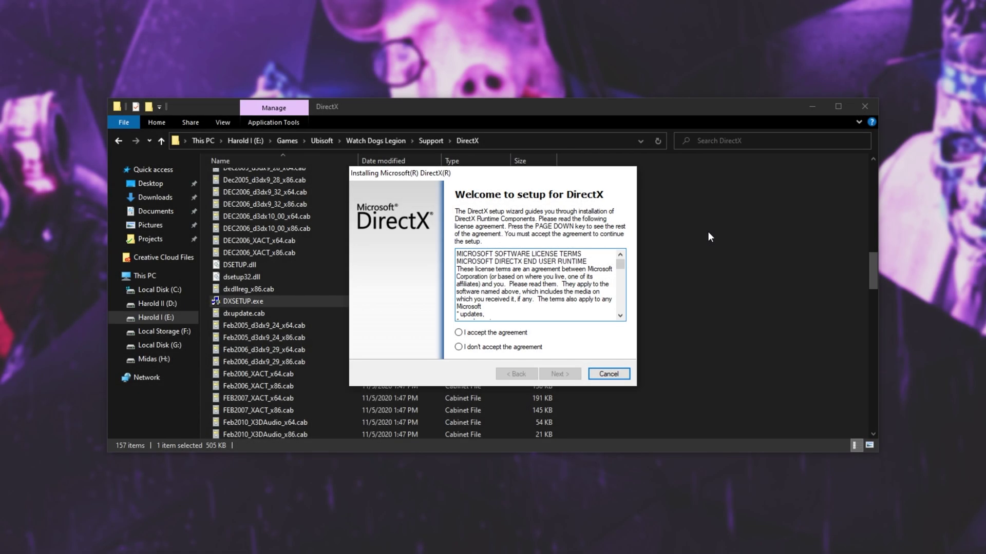
{"action": "left_click", "coordinate": [520, 334]}
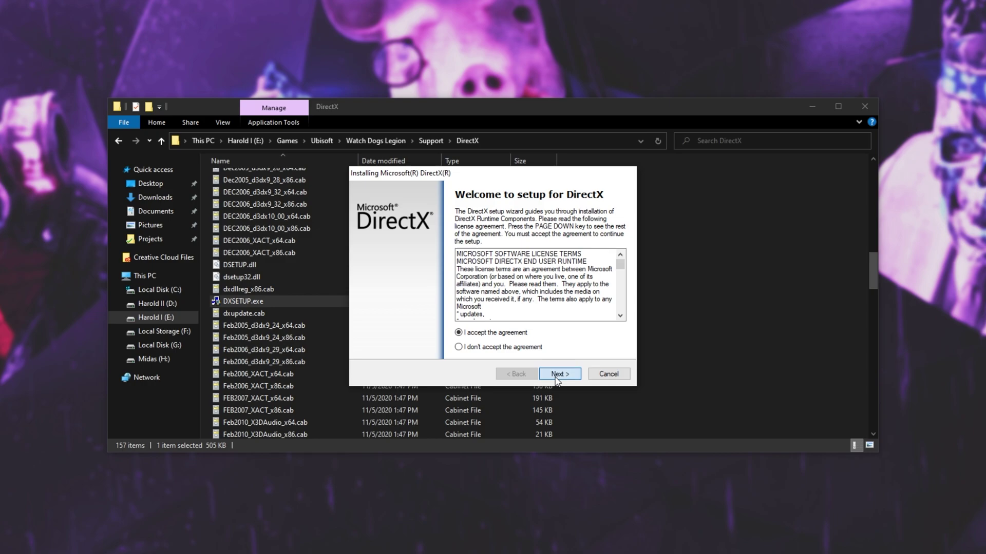
{"action": "left_click", "coordinate": [556, 378]}
{"action": "left_click", "coordinate": [555, 379]}
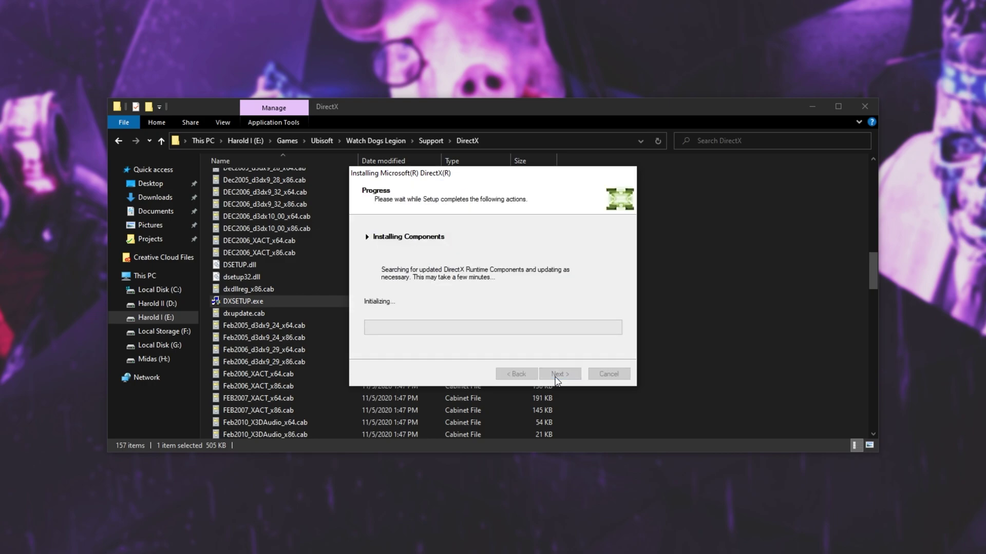
{"action": "key", "text": "alt+Up"}
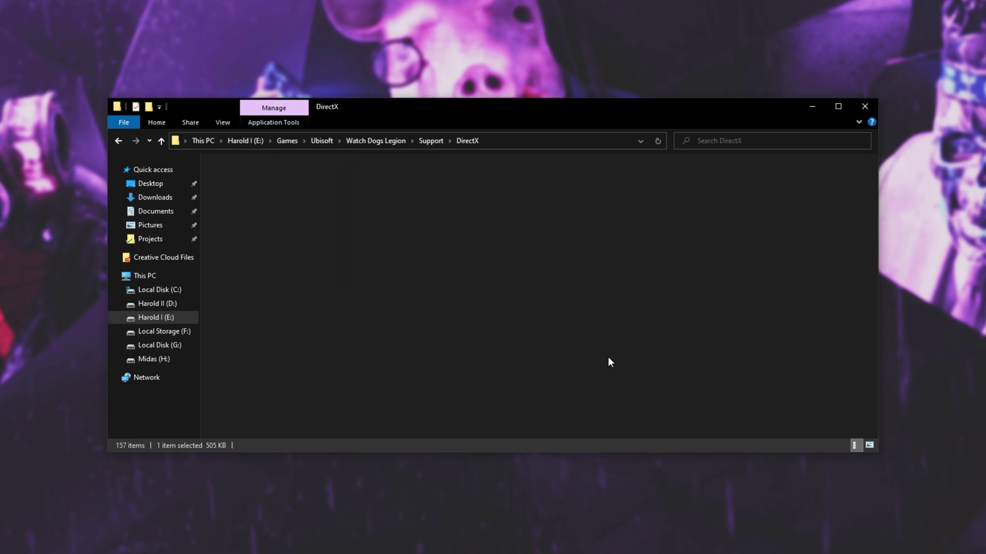
- Run the VCRedist 2012 vcredist_x64.exe setup, then close and cancel it
{"action": "double_click", "coordinate": [348, 193]}
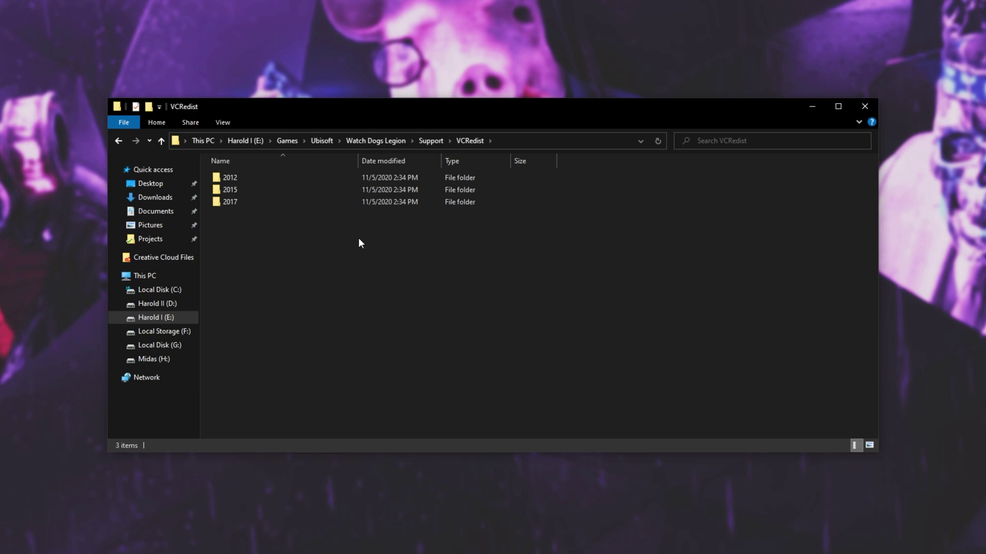
{"action": "double_click", "coordinate": [325, 178]}
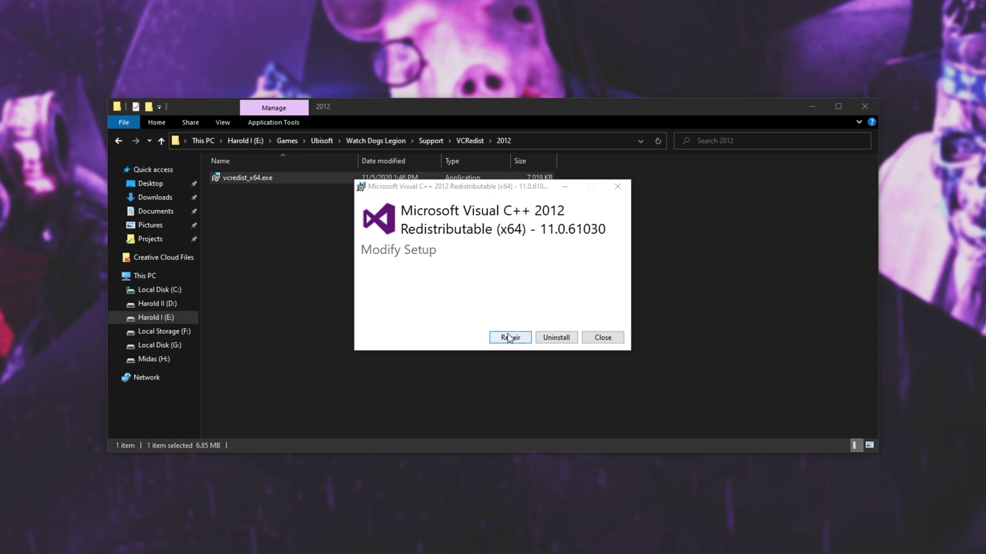
{"action": "left_click", "coordinate": [603, 337]}
{"action": "left_click", "coordinate": [514, 309]}
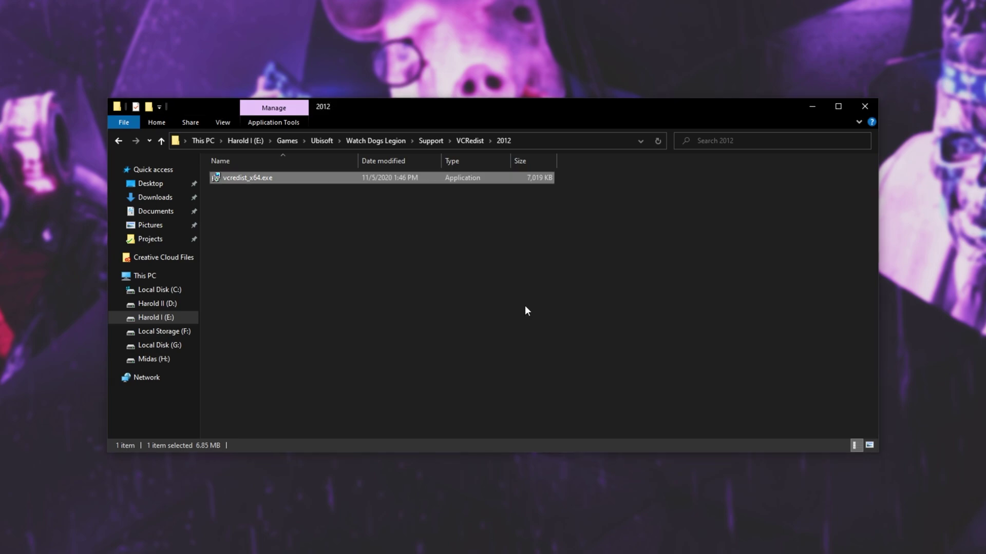
- Check the 2015 and 2017 folders, selecting each one's vcredist_x64.exe installer
{"action": "key", "text": "BackSpace"}
{"action": "double_click", "coordinate": [342, 203]}
{"action": "left_click", "coordinate": [332, 181]}
{"action": "key", "text": "BackSpace"}
{"action": "double_click", "coordinate": [329, 202]}
{"action": "left_click", "coordinate": [323, 178]}
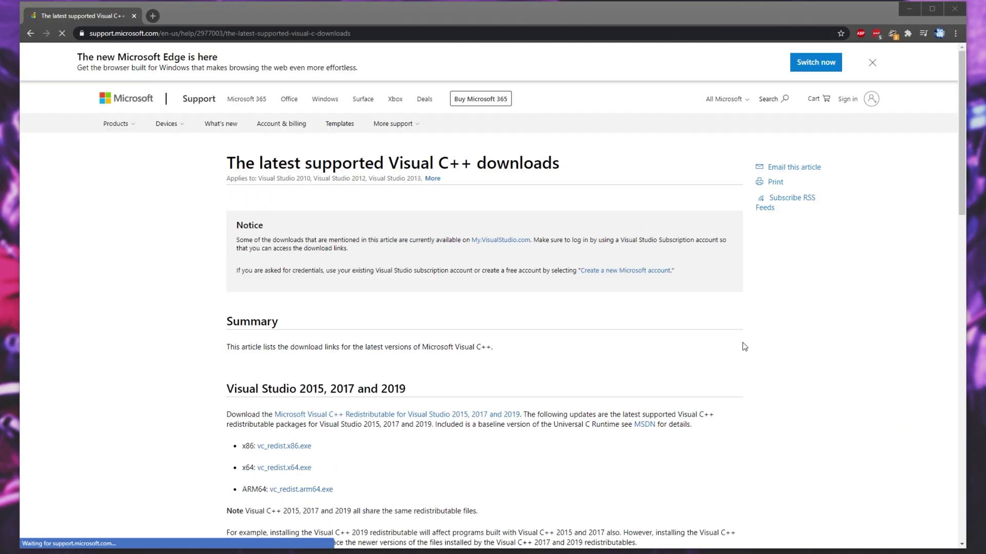
- Find the Visual Studio 2015, 2017 and 2019 section and its x86/x64 download lines
{"action": "scroll", "coordinate": [742, 339], "scroll_direction": "down", "scroll_amount": 20}
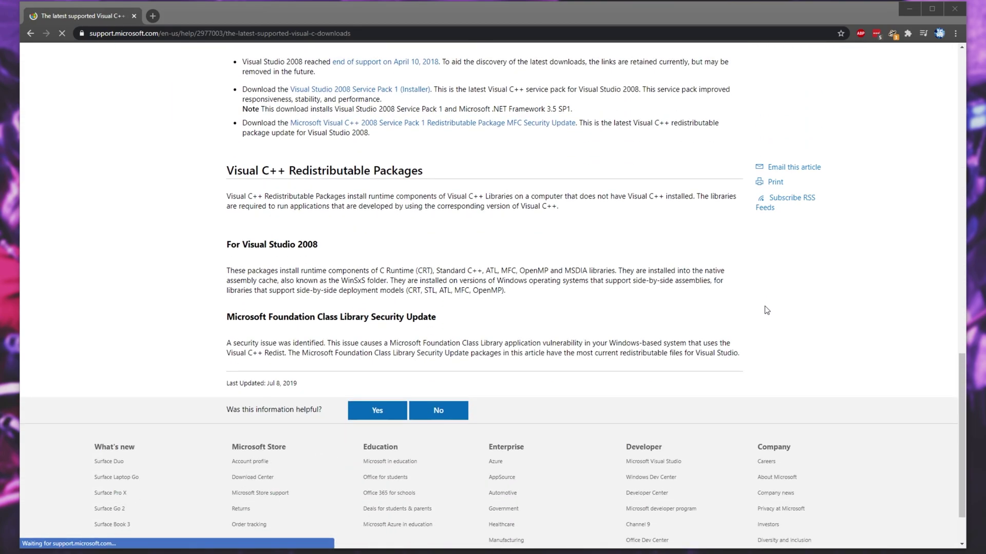
{"action": "scroll", "coordinate": [399, 324], "scroll_direction": "up", "scroll_amount": 18}
{"action": "left_click_drag", "start_coordinate": [226, 291], "coordinate": [404, 292]}
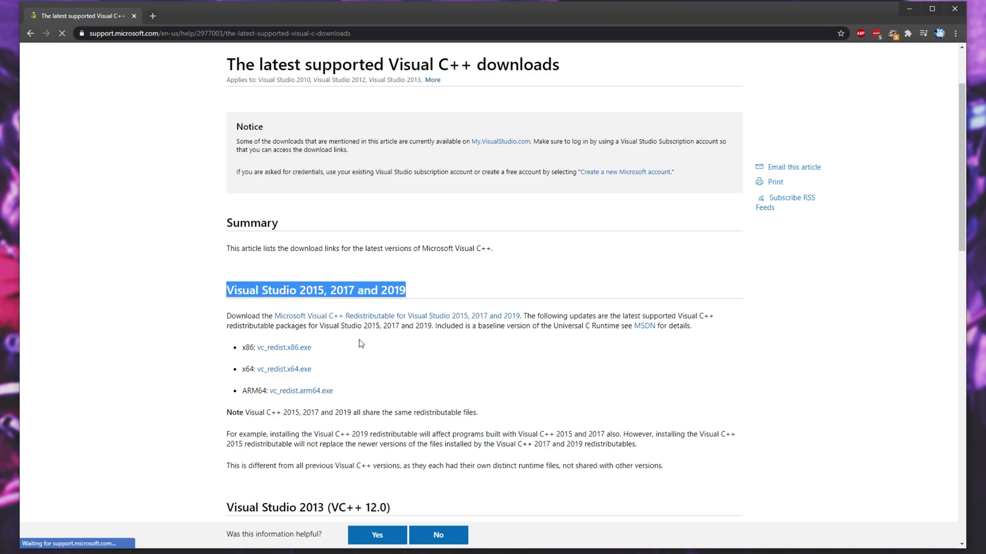
{"action": "left_click", "coordinate": [324, 369]}
{"action": "left_click_drag", "start_coordinate": [323, 369], "coordinate": [242, 346]}
{"action": "left_click", "coordinate": [246, 348]}
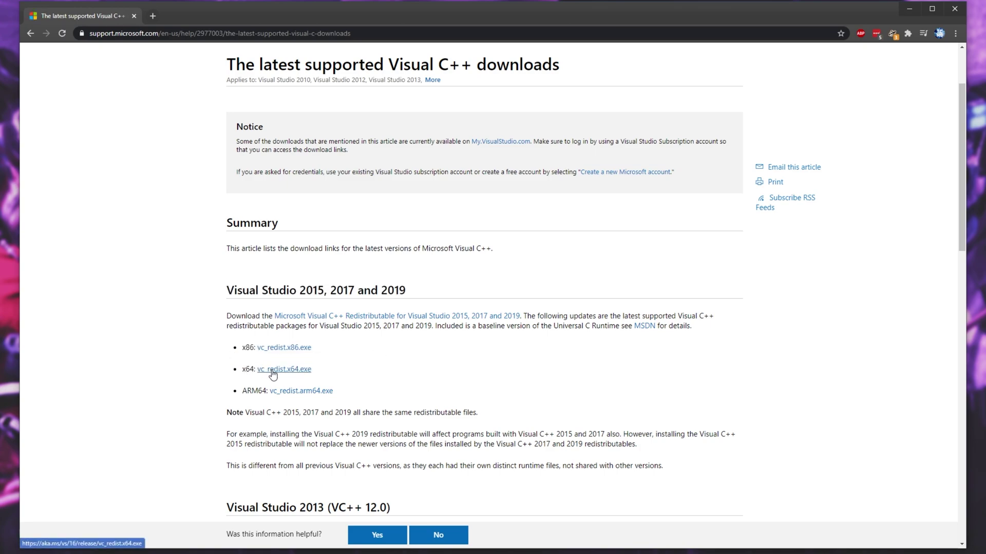
- Download vc_redist.x64.exe and vc_redist.x86.exe
{"action": "right_click", "coordinate": [271, 370]}
{"action": "left_click", "coordinate": [288, 377]}
{"action": "left_click", "coordinate": [288, 348]}
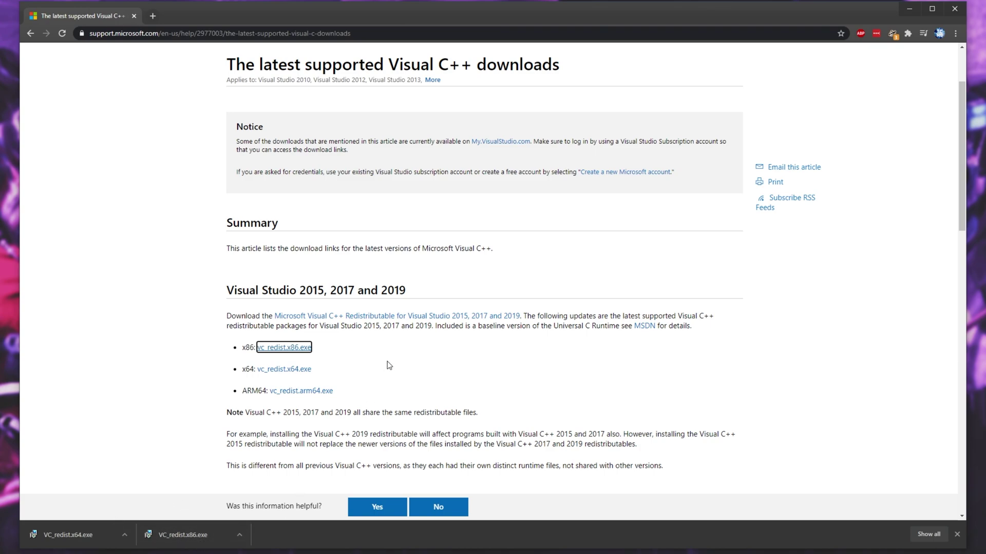
{"action": "left_click_drag", "start_coordinate": [961, 147], "coordinate": [959, 249]}
- Open the Visual C++ 2013 (VC 12.0) redistributable article in a new tab
{"action": "left_click_drag", "start_coordinate": [226, 180], "coordinate": [325, 179]}
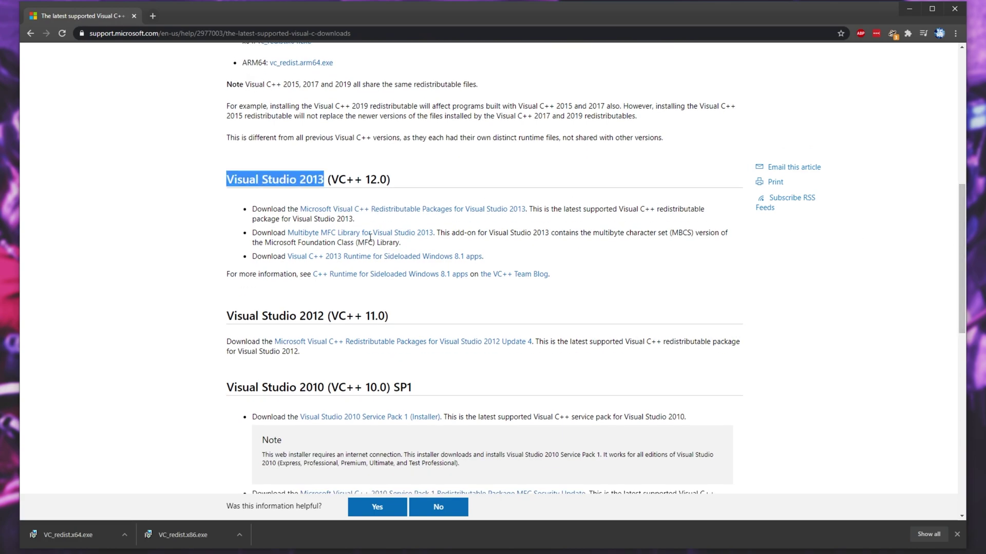
{"action": "double_click", "coordinate": [339, 179]}
{"action": "double_click", "coordinate": [368, 179]}
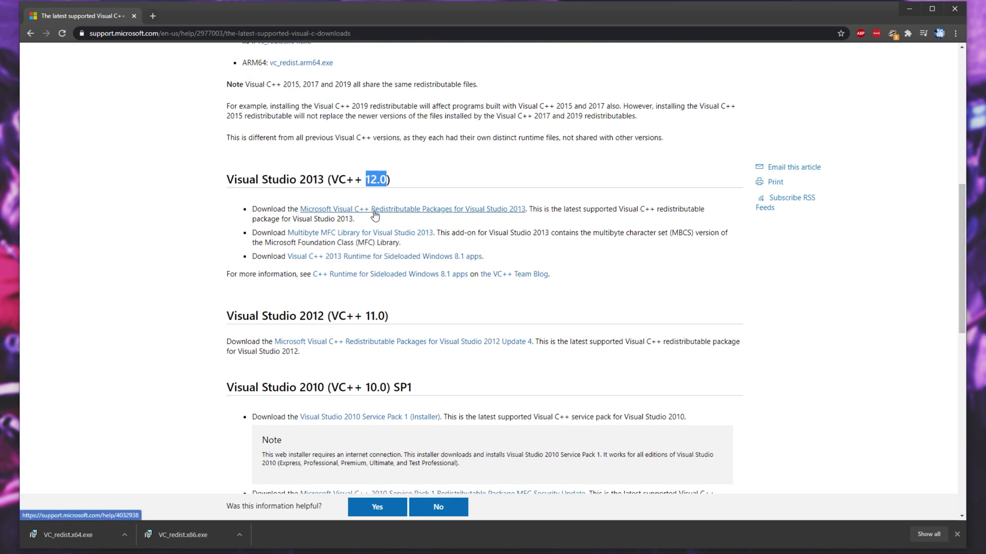
{"action": "right_click", "coordinate": [375, 211]}
{"action": "left_click", "coordinate": [398, 218]}
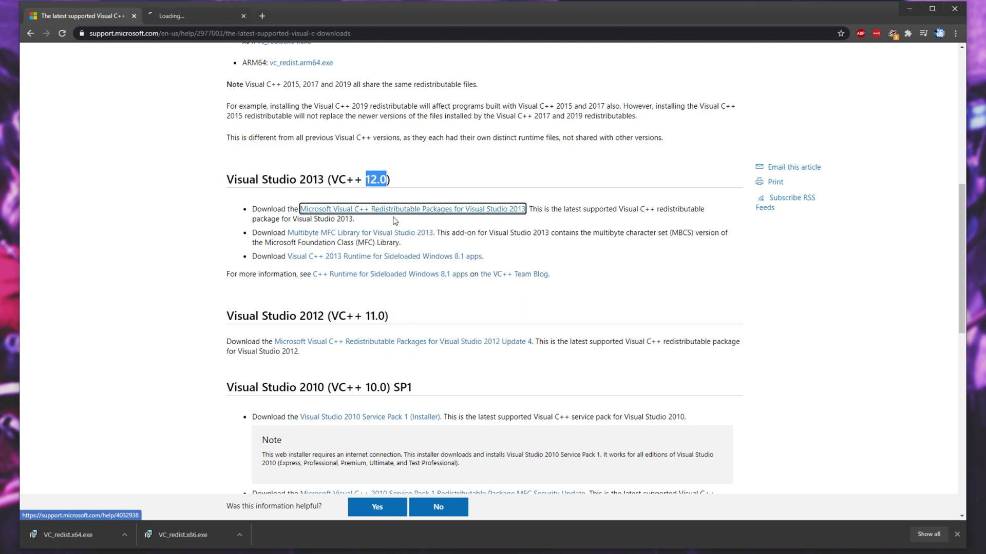
{"action": "left_click", "coordinate": [202, 19]}
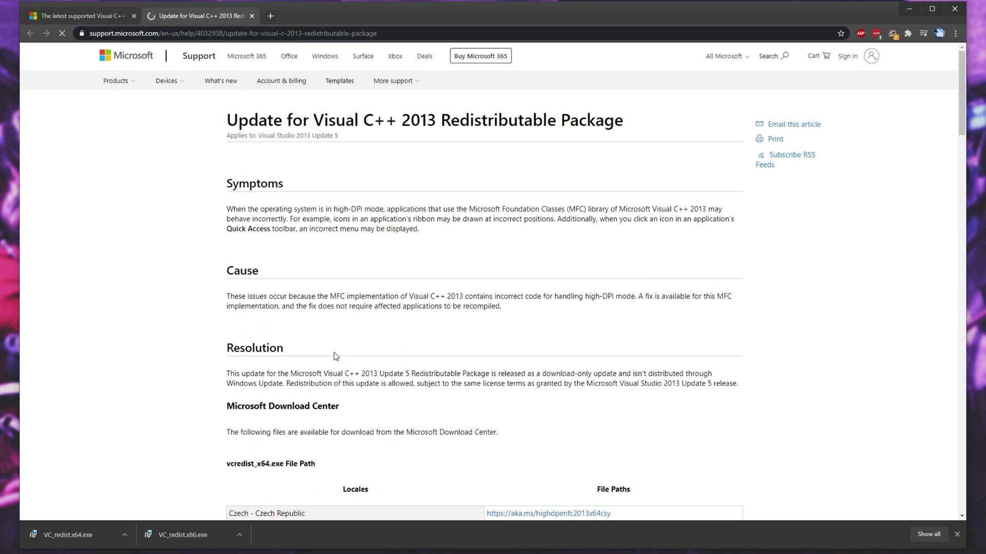
- Download the English (United States) vcredist_x64 installer
{"action": "scroll", "coordinate": [335, 354], "scroll_direction": "down", "scroll_amount": 5}
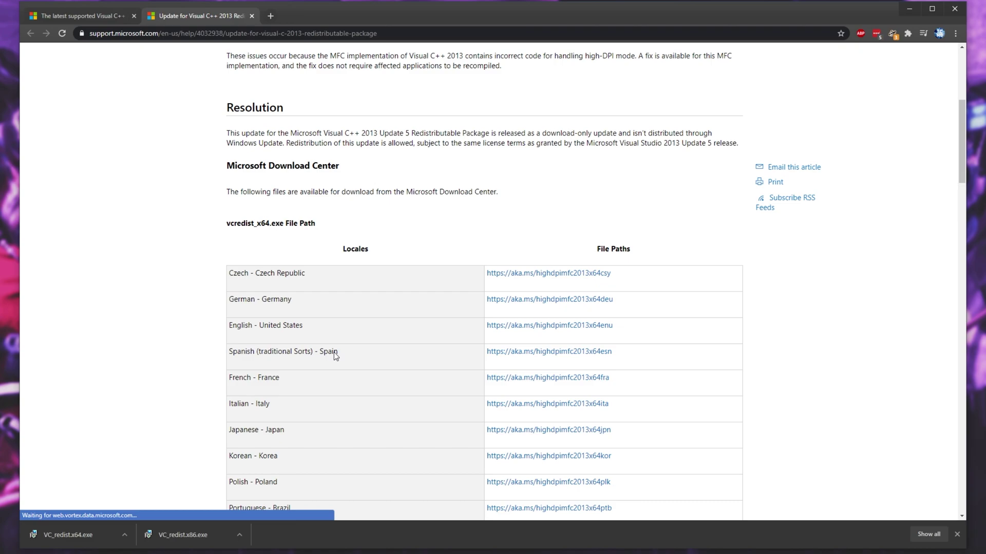
{"action": "double_click", "coordinate": [235, 211]}
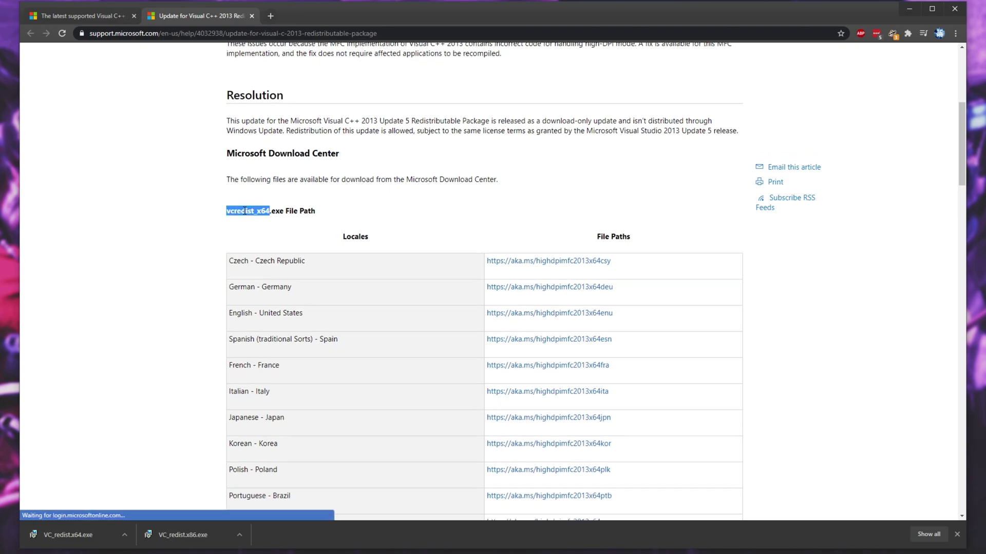
{"action": "scroll", "coordinate": [244, 211], "scroll_direction": "down", "scroll_amount": 3}
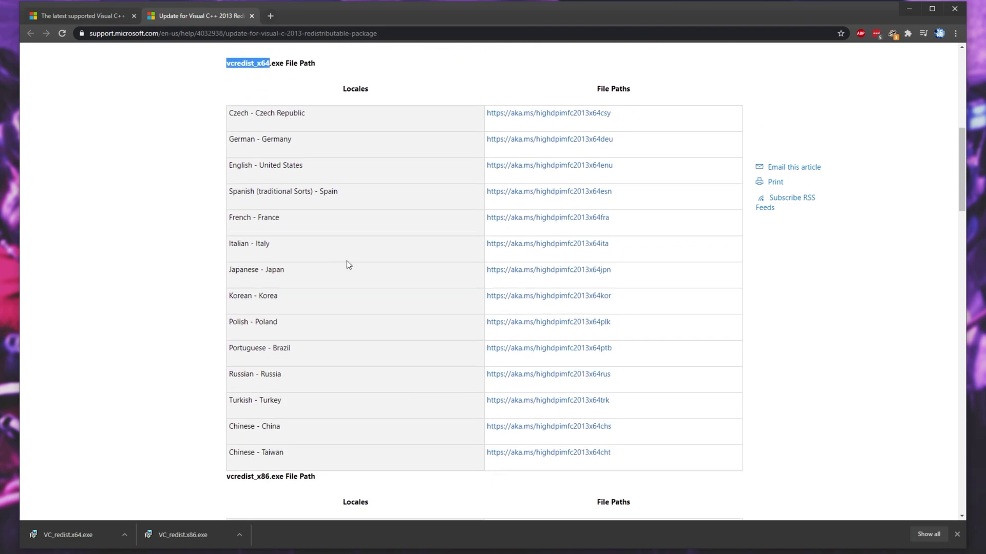
{"action": "left_click", "coordinate": [527, 167]}
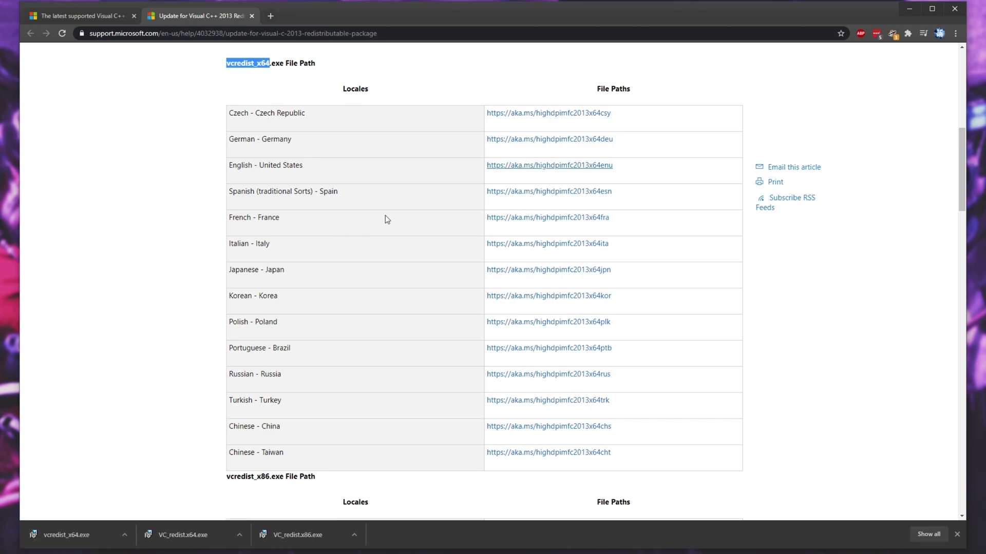
- Download the English (United States) vcredist_x86 installer
{"action": "scroll", "coordinate": [385, 218], "scroll_direction": "down", "scroll_amount": 5}
{"action": "double_click", "coordinate": [252, 231]}
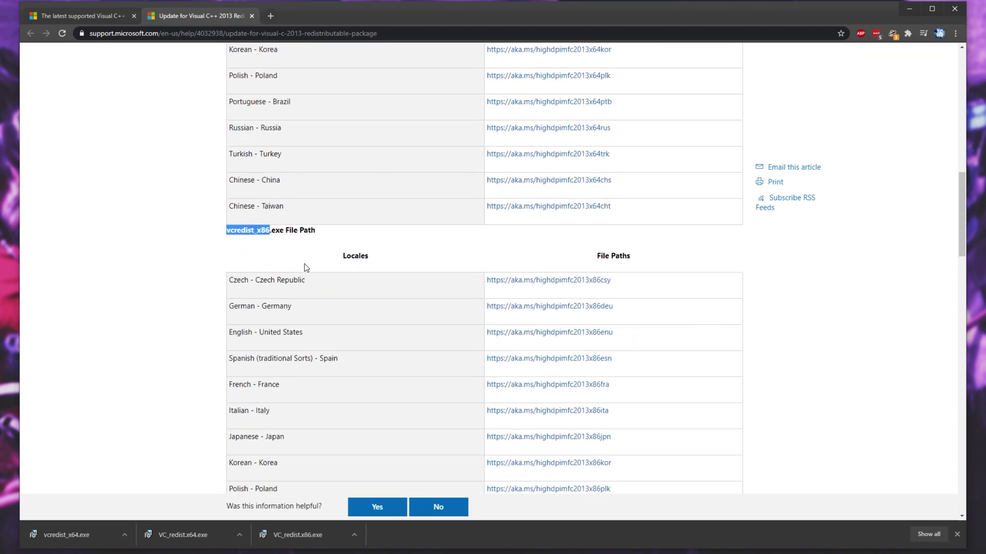
{"action": "scroll", "coordinate": [308, 270], "scroll_direction": "down", "scroll_amount": 1}
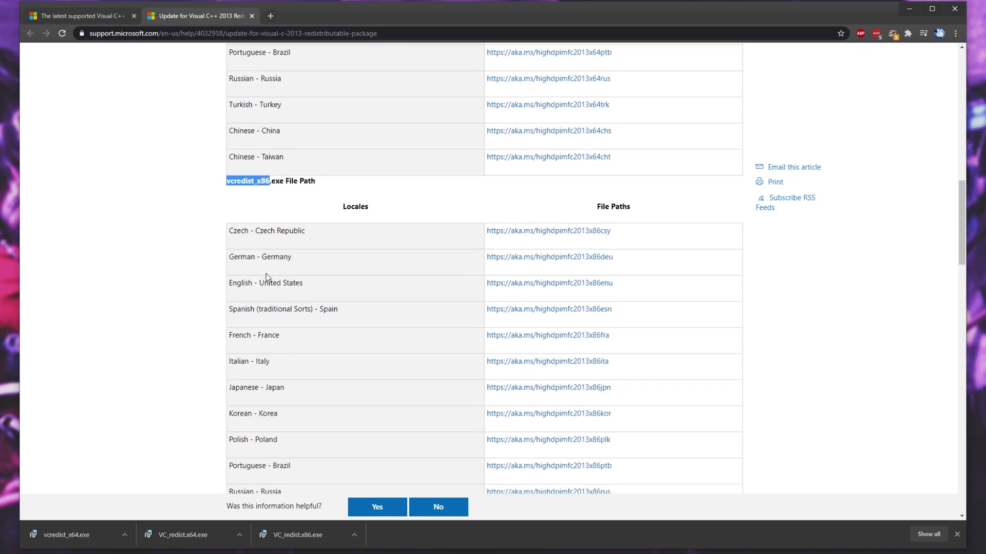
{"action": "double_click", "coordinate": [276, 256]}
{"action": "left_click", "coordinate": [553, 283]}
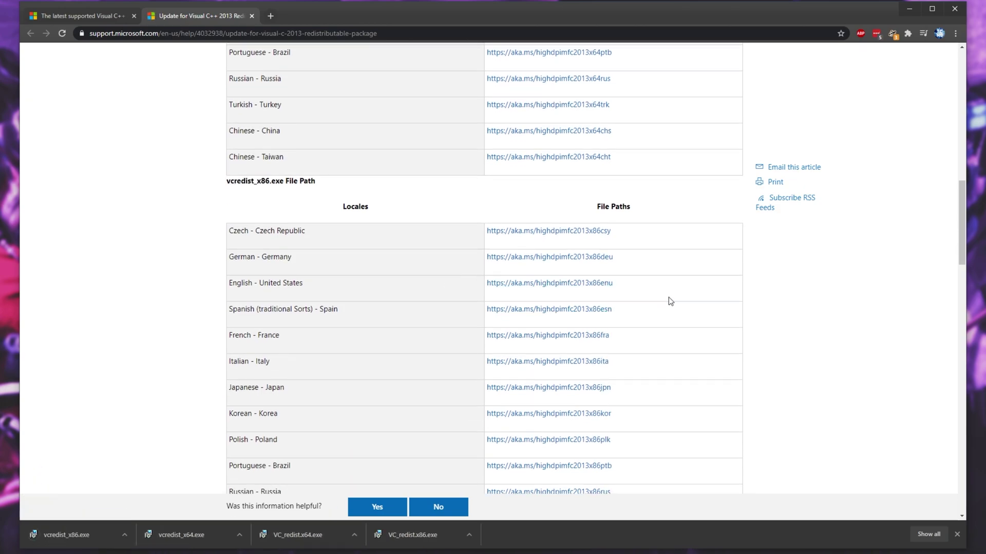
{"action": "scroll", "coordinate": [671, 301], "scroll_direction": "up", "scroll_amount": 20}
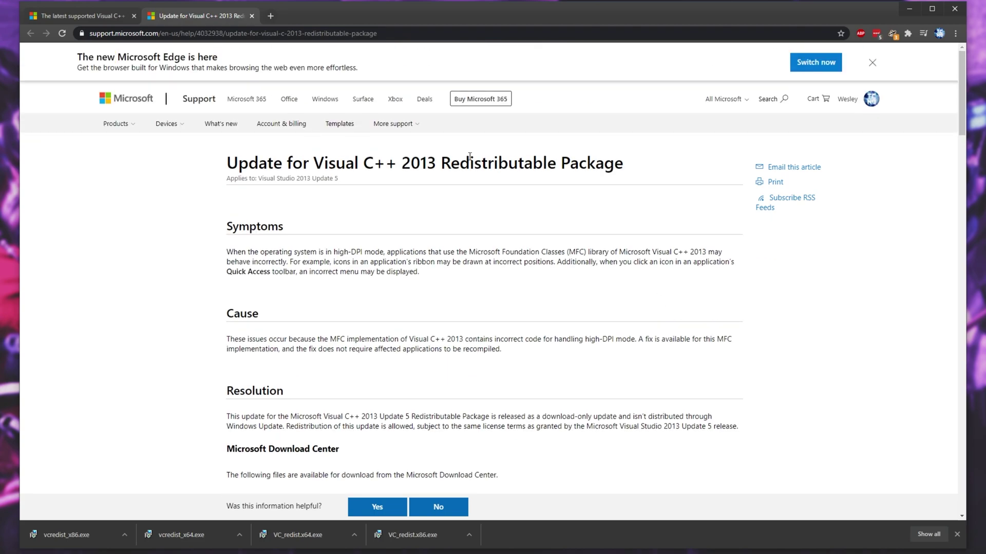
- Close the 2013 article tab and follow the Visual Studio 2012 Update 4 redistributable link
{"action": "left_click", "coordinate": [253, 17]}
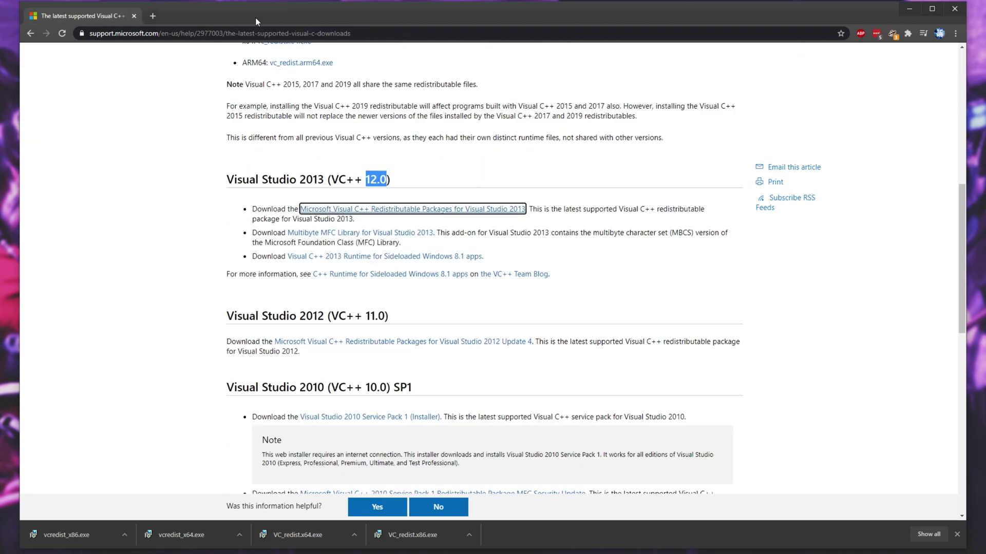
{"action": "left_click", "coordinate": [656, 324]}
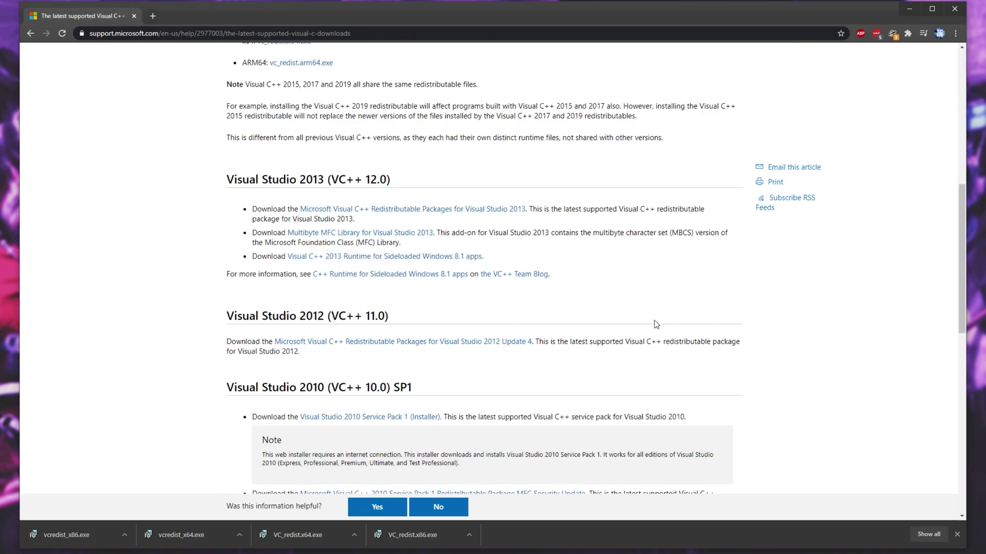
{"action": "scroll", "coordinate": [656, 324], "scroll_direction": "down", "scroll_amount": 4}
{"action": "double_click", "coordinate": [301, 121]}
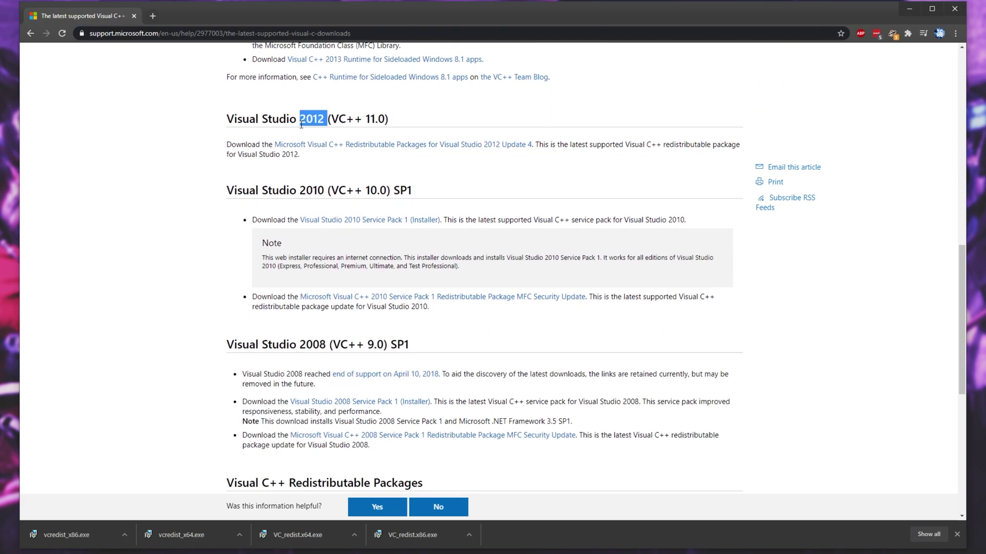
{"action": "left_click", "coordinate": [374, 148]}
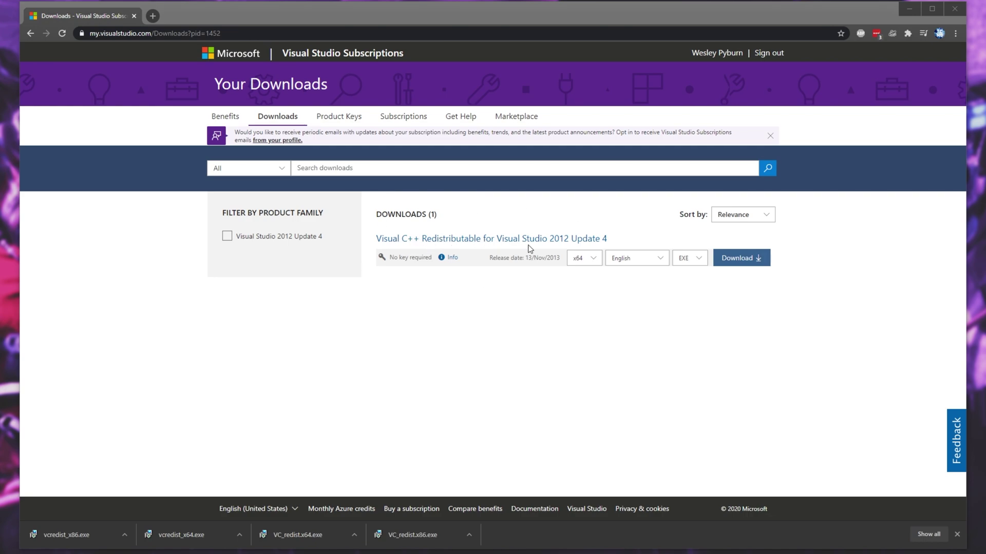
- Download the 2012 Update 4 redistributable installer for x64, then for x86
{"action": "left_click", "coordinate": [581, 258]}
{"action": "left_click", "coordinate": [589, 294]}
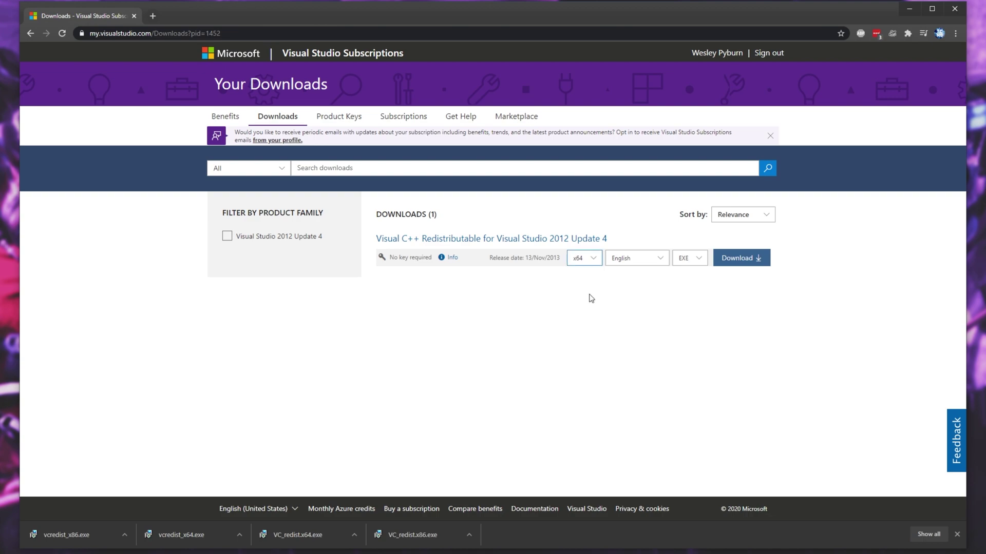
{"action": "left_click", "coordinate": [758, 260]}
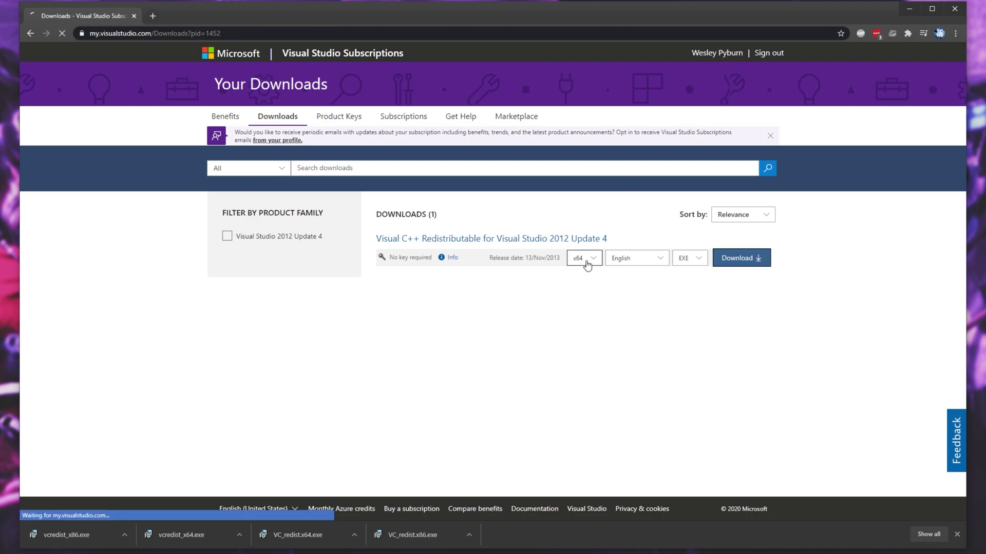
{"action": "left_click", "coordinate": [585, 259]}
{"action": "left_click", "coordinate": [587, 283]}
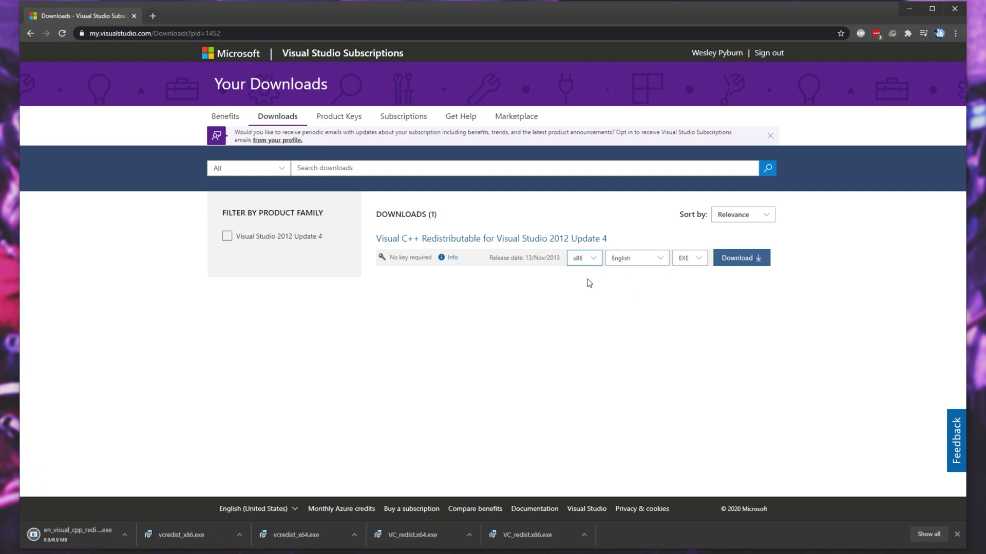
{"action": "left_click", "coordinate": [760, 266]}
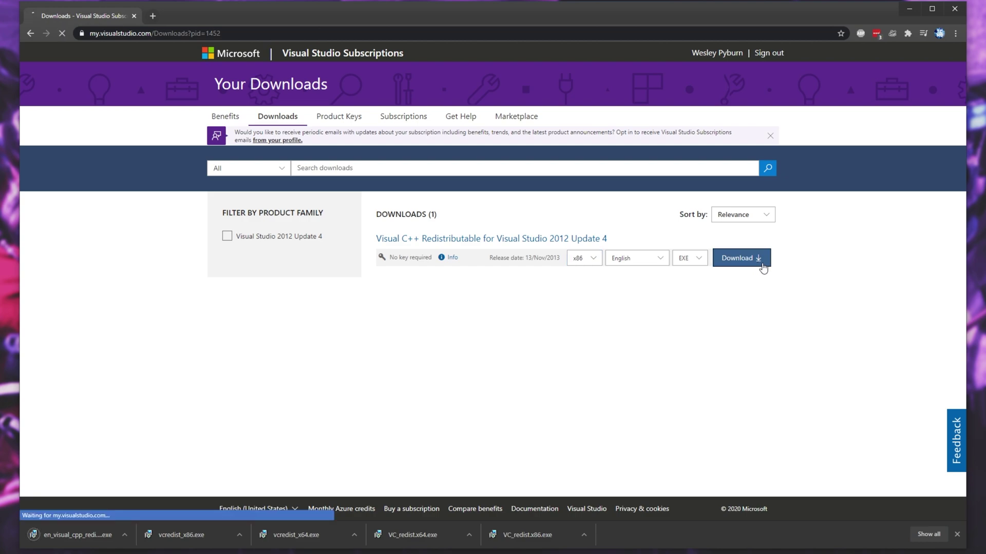